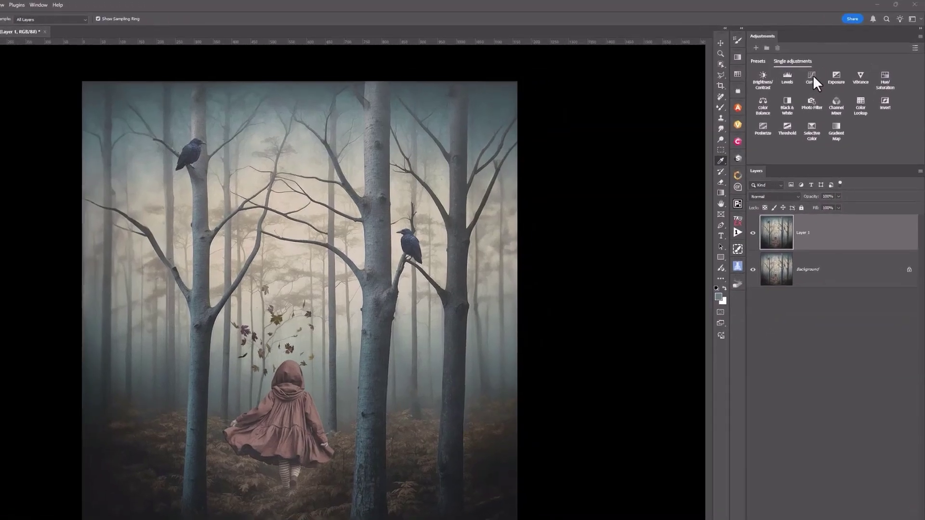
Add a Curves adjustment layer above Layer 1 and open its Auto Color Correction Options
left_click(825, 67)
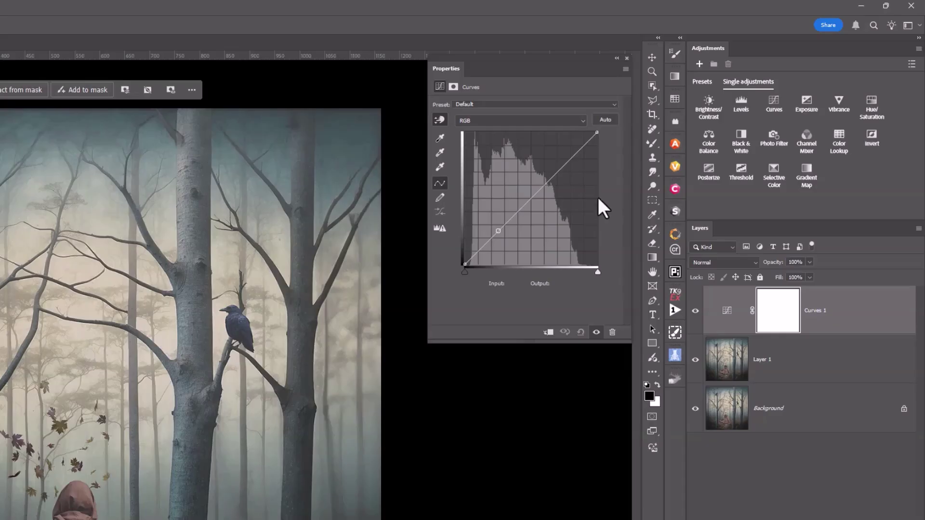
left_click(603, 122, "alt")
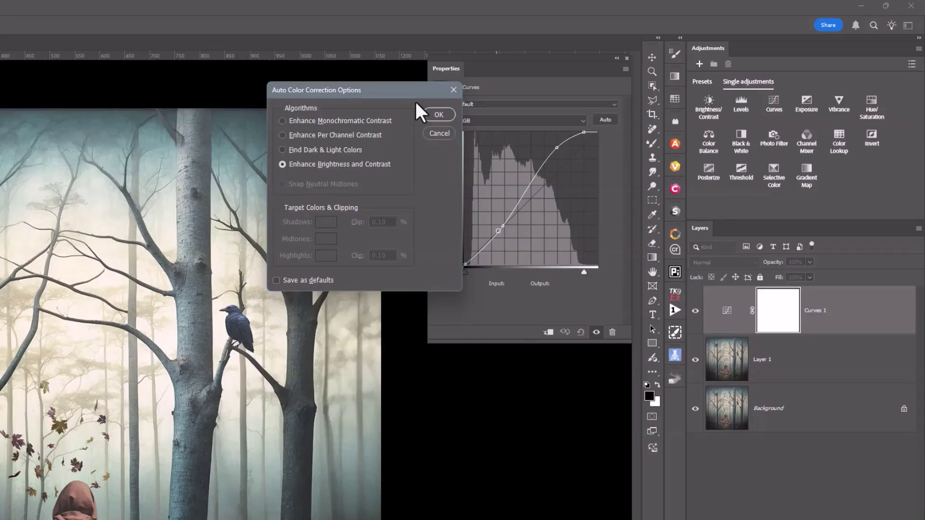
Preview the Per Channel and Monochromatic Contrast algorithms, then choose Find Dark & Light Colors
left_click(374, 106)
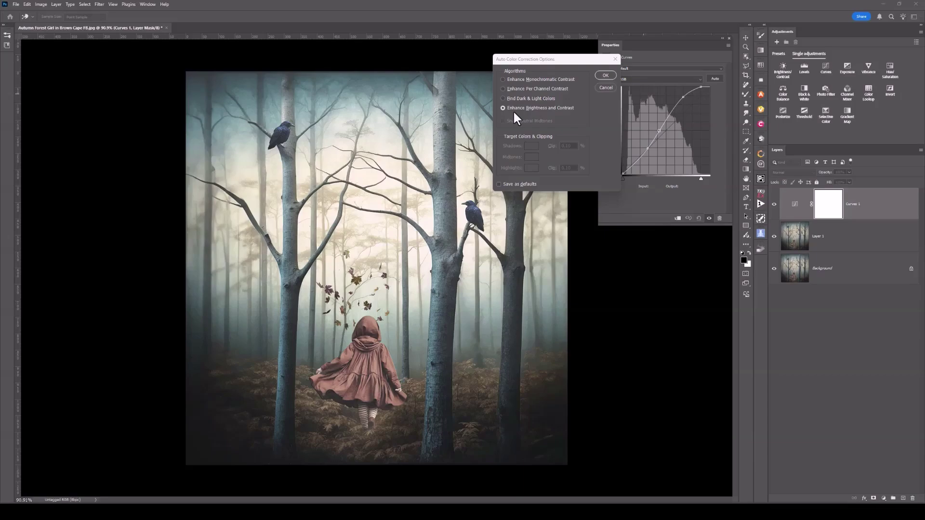
left_click(501, 97)
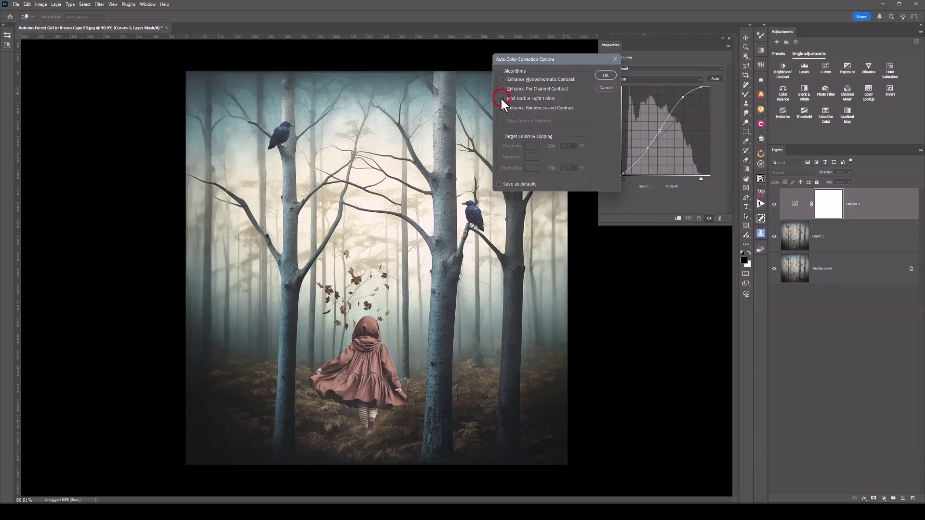
left_click(503, 96)
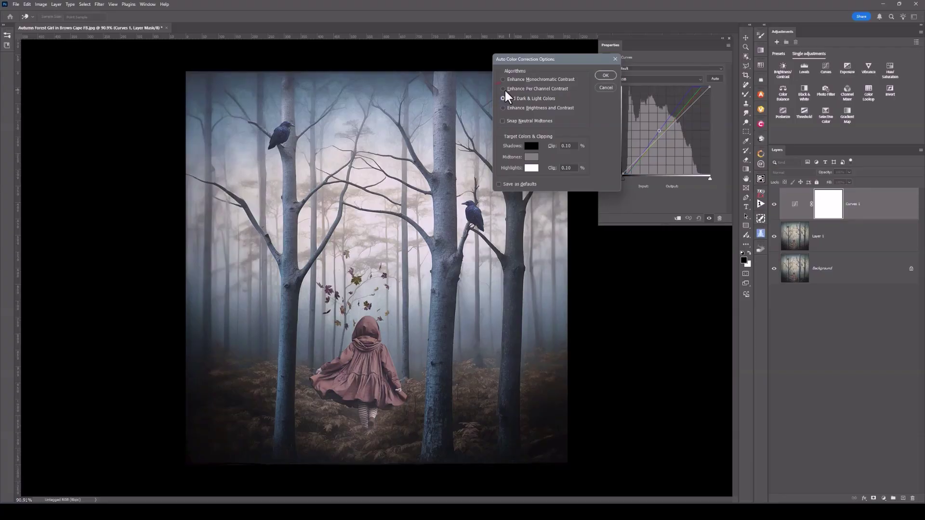
left_click(504, 89)
left_click(503, 80)
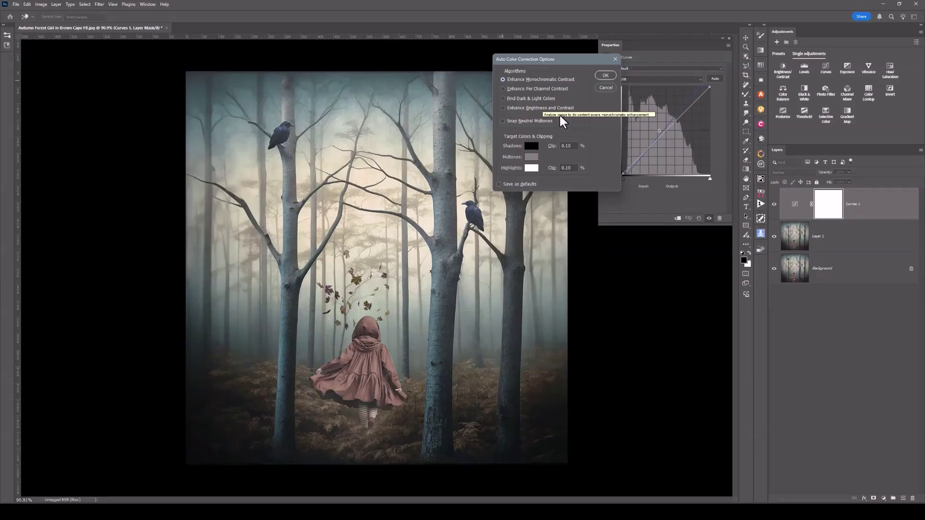
left_click(522, 100)
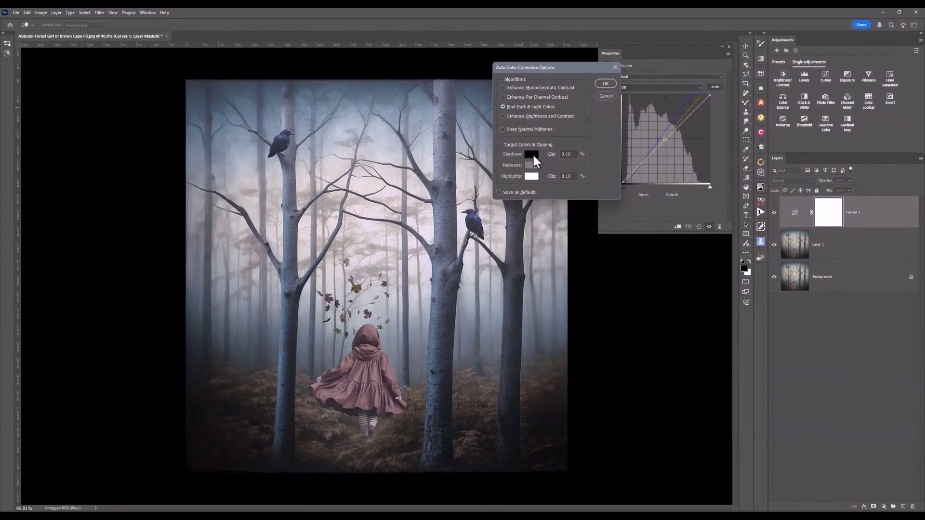
Change the shadow target colour from black to dark navy #243646
left_click(425, 184)
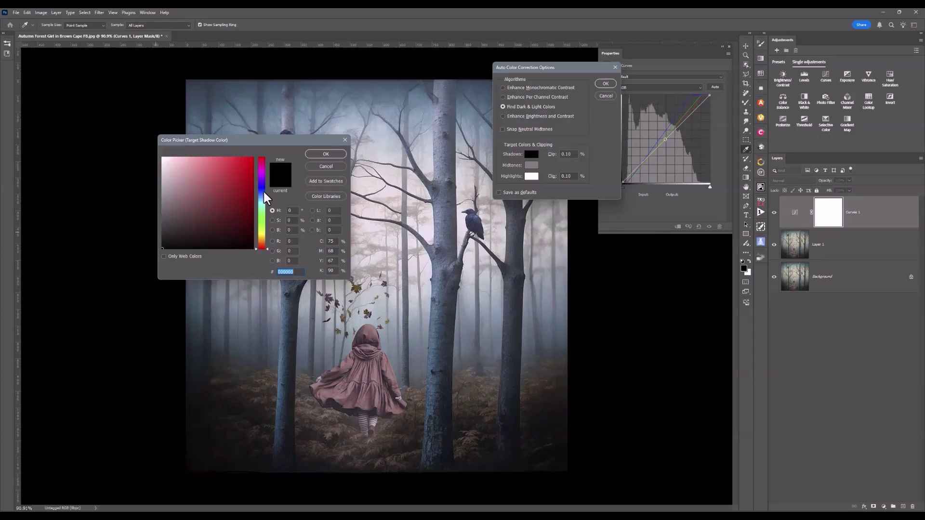
left_click_drag(265, 197, 261, 202)
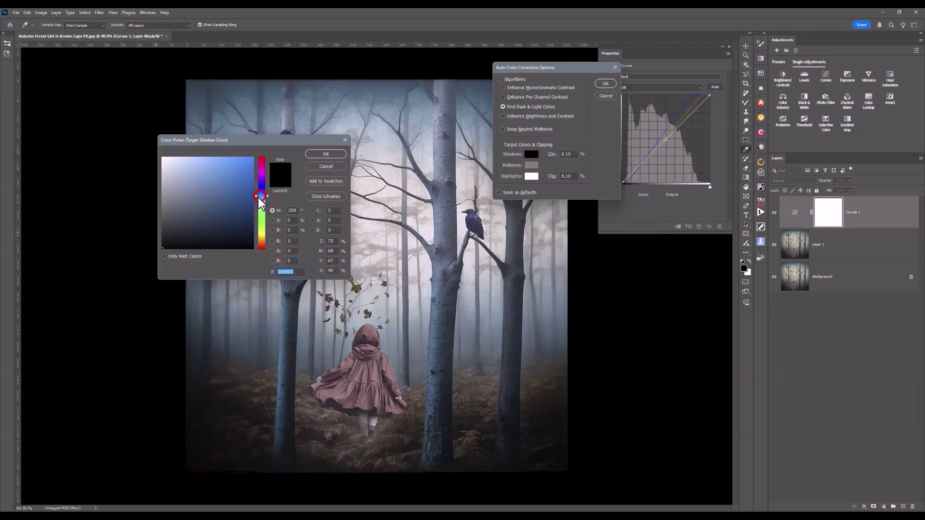
left_click(207, 223)
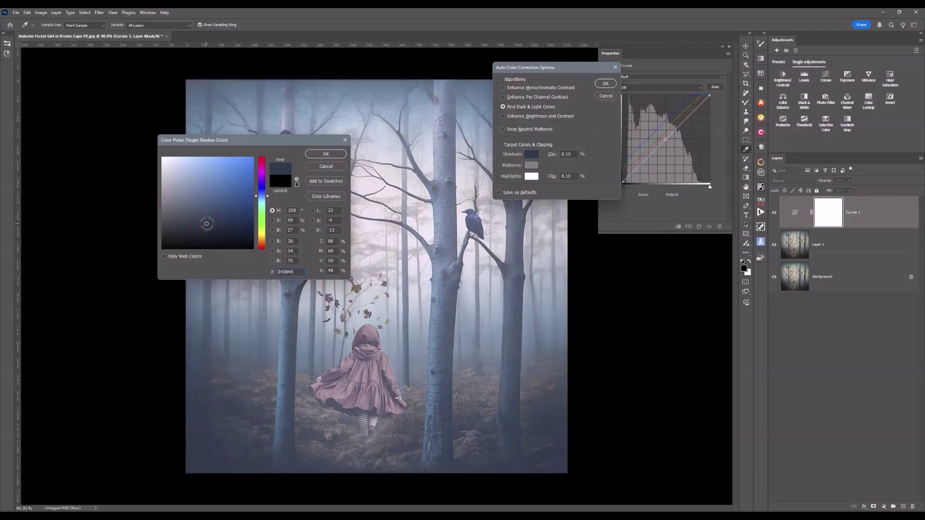
left_click(333, 153)
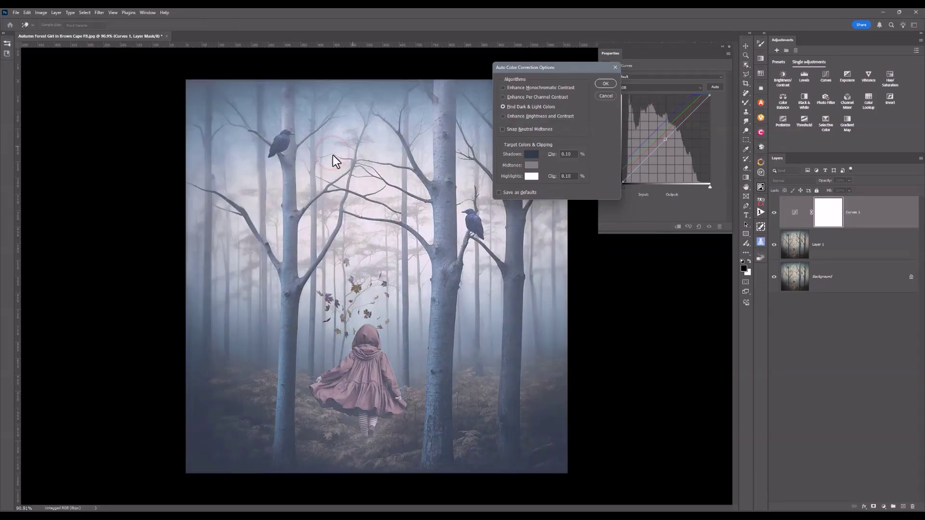
Set the midtone target colour to olive #7c7544
left_click(533, 166)
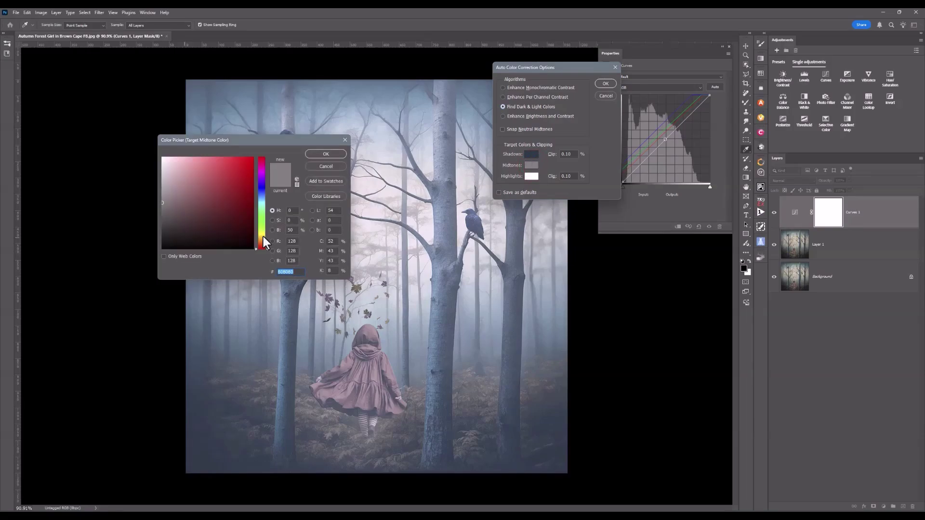
left_click(263, 236)
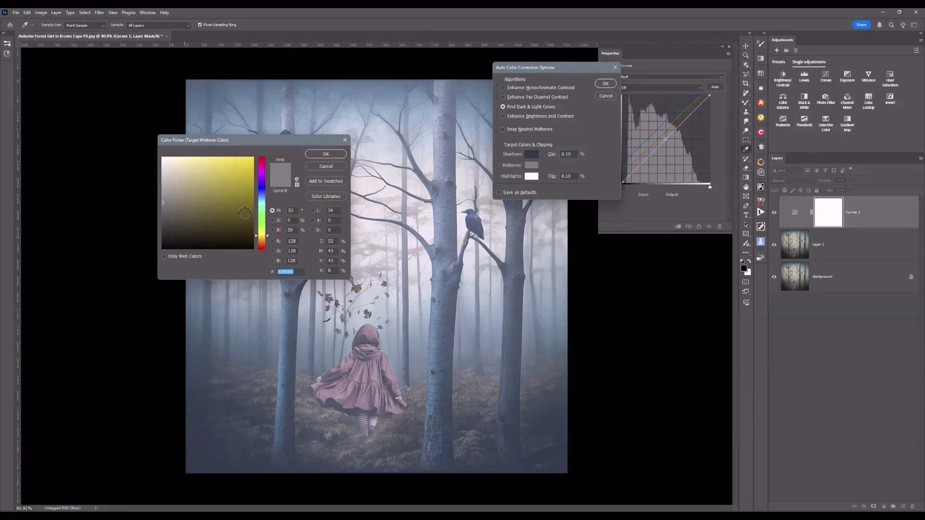
left_click(203, 205)
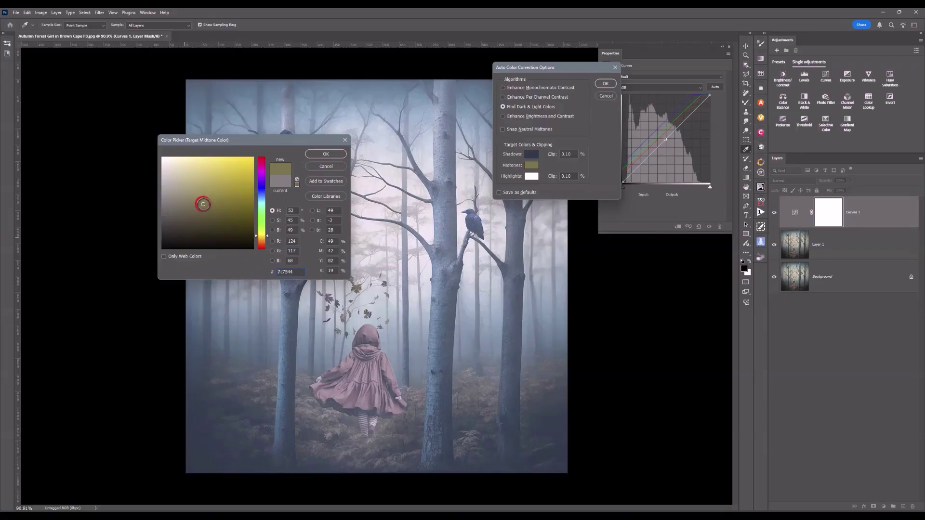
left_click(326, 152)
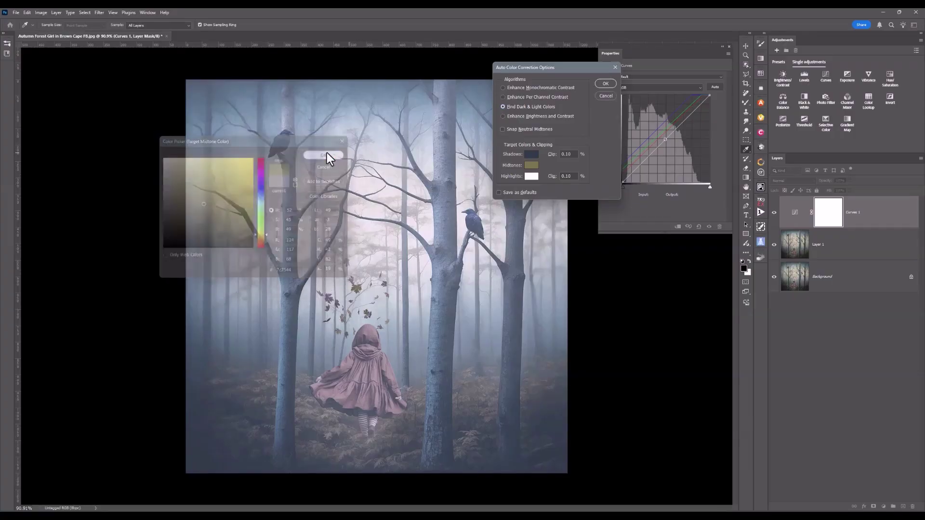
Set the highlight target colour to warm cream #decc95
left_click(533, 177)
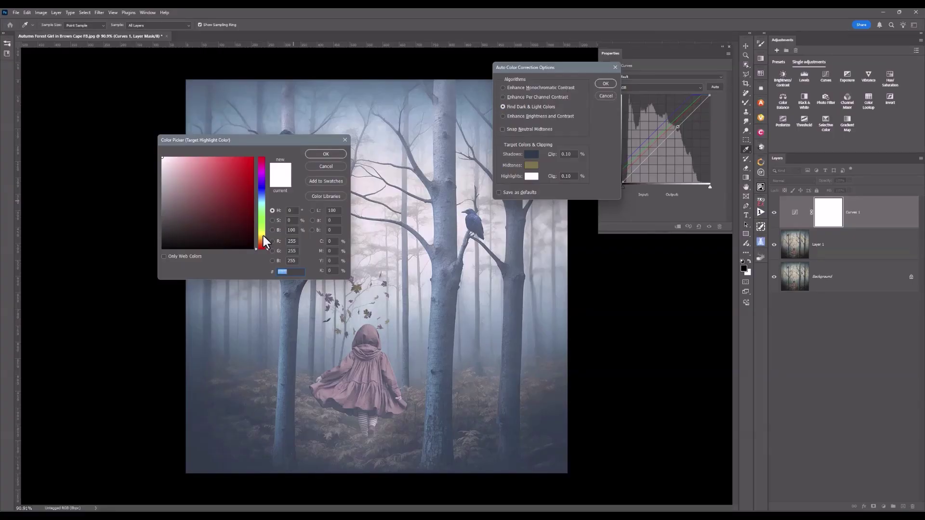
left_click(263, 235)
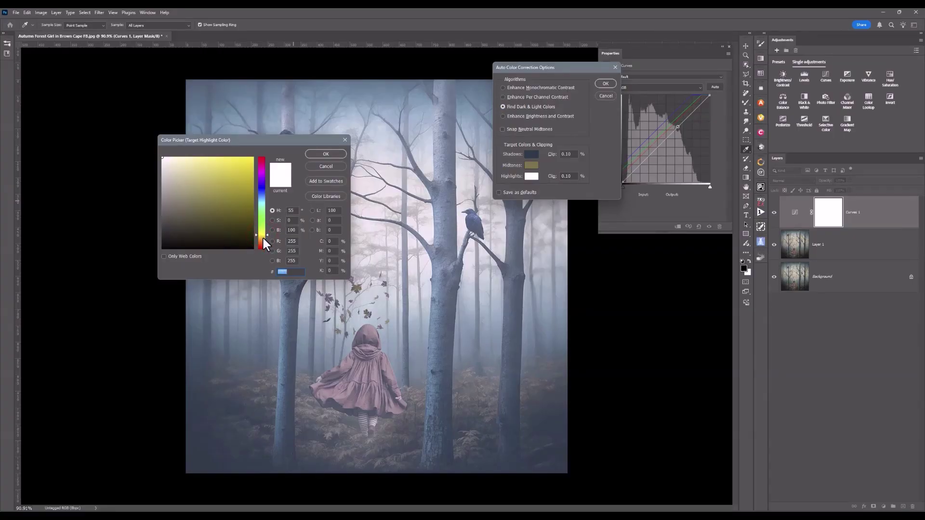
left_click(263, 238)
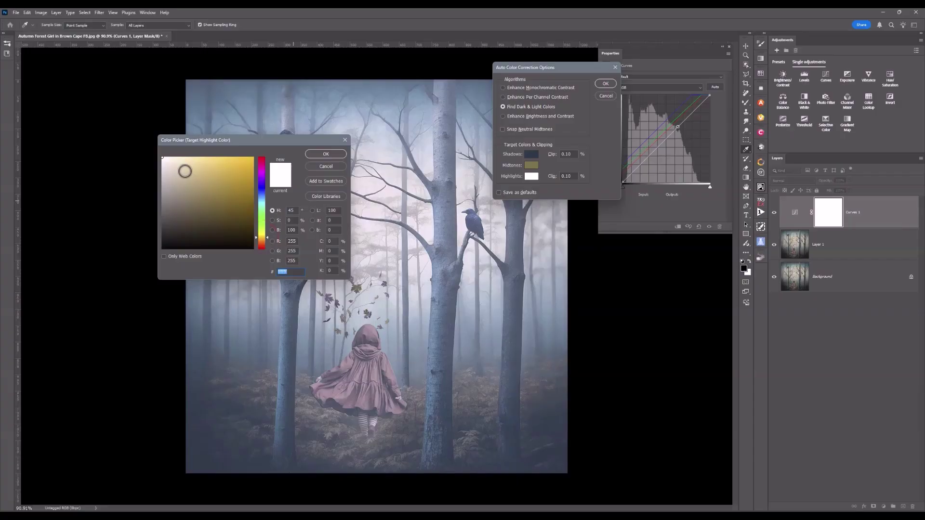
left_click(185, 171)
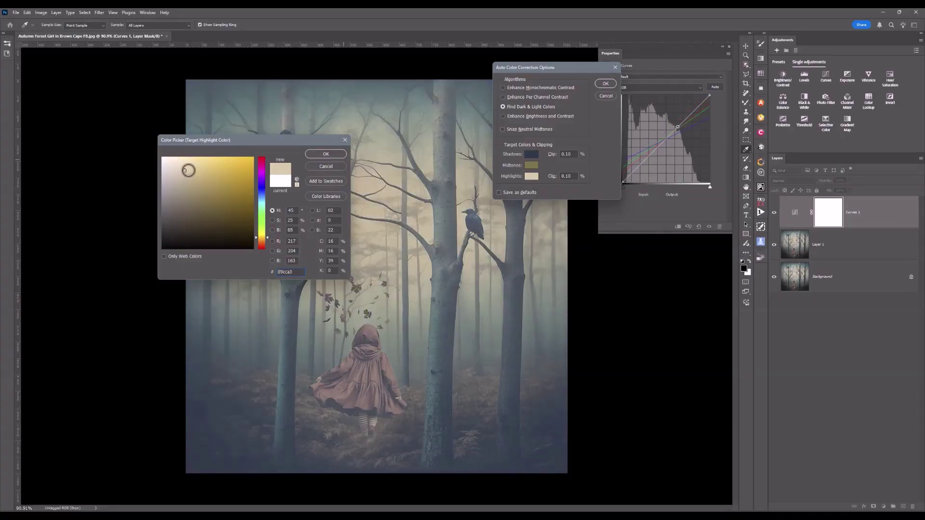
left_click(192, 169)
left_click(333, 154)
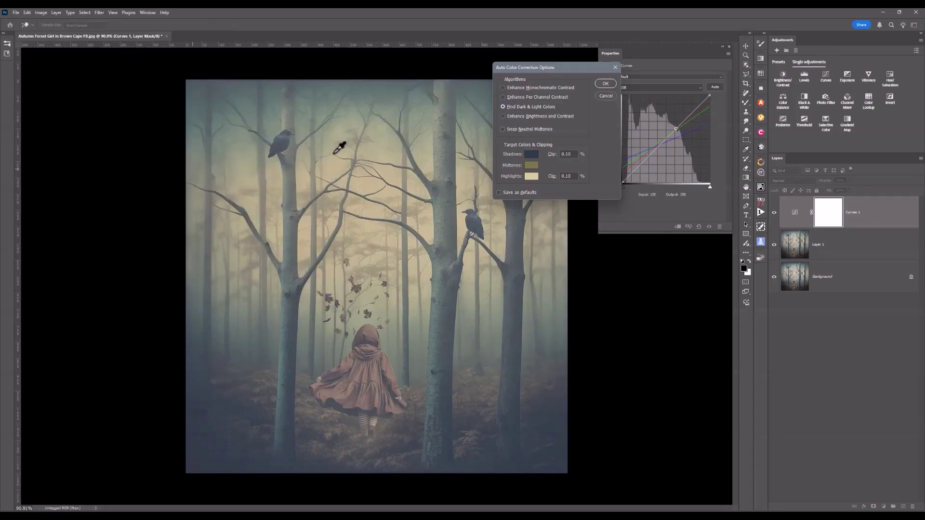
Apply the custom target colours to Curves 1 without saving them as defaults
left_click(606, 84)
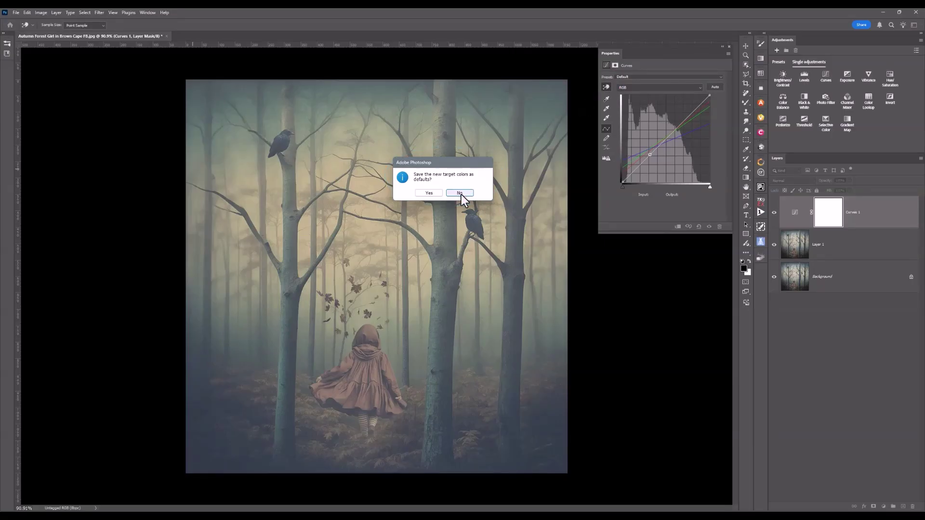
left_click(459, 193)
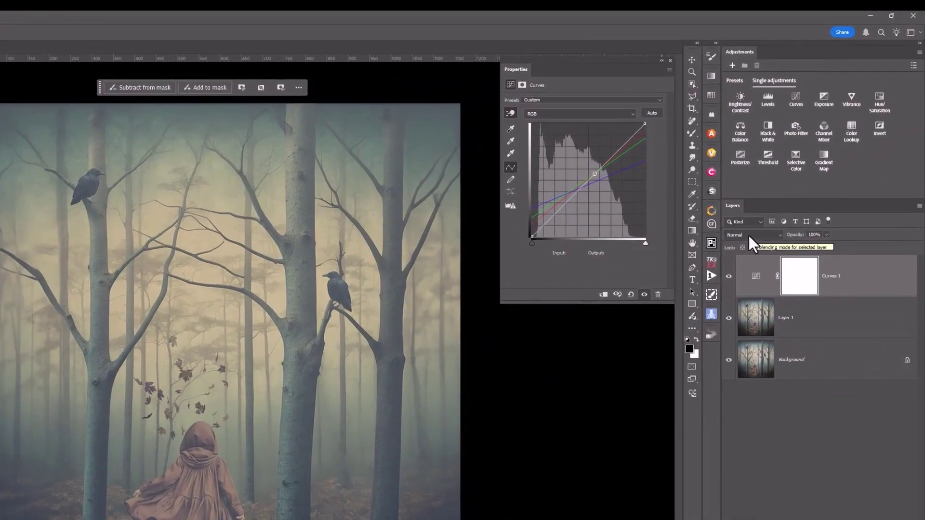
Set Curves 1 to Soft Light blend mode at 57% opacity
left_click(749, 236)
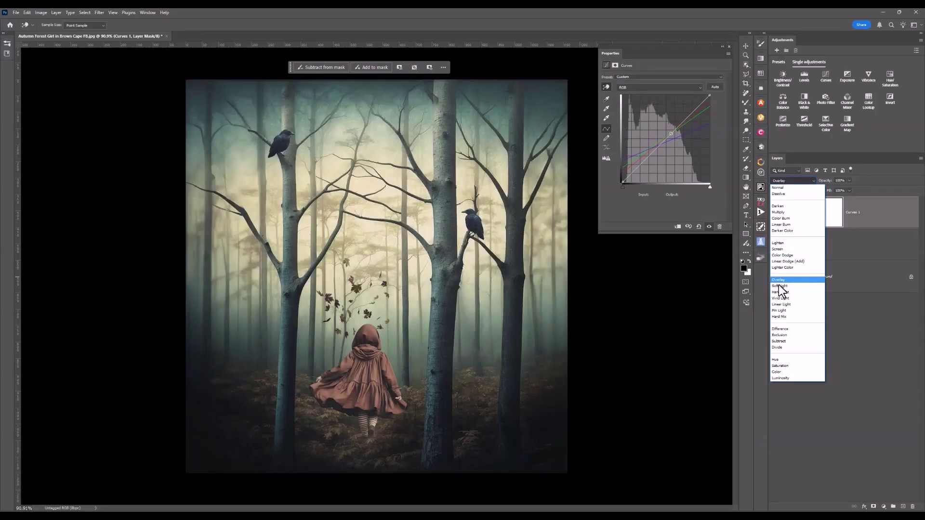
left_click(780, 286)
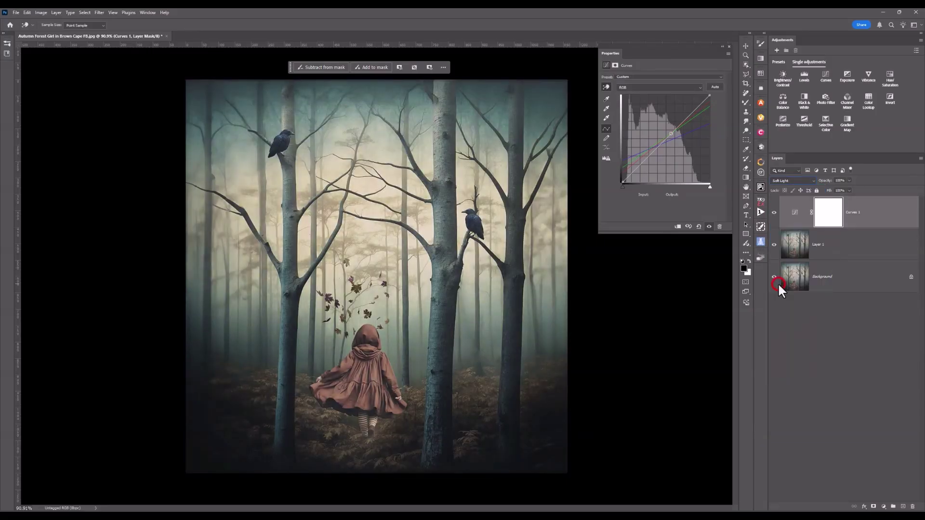
left_click(849, 180)
left_click_drag(849, 189, 837, 195)
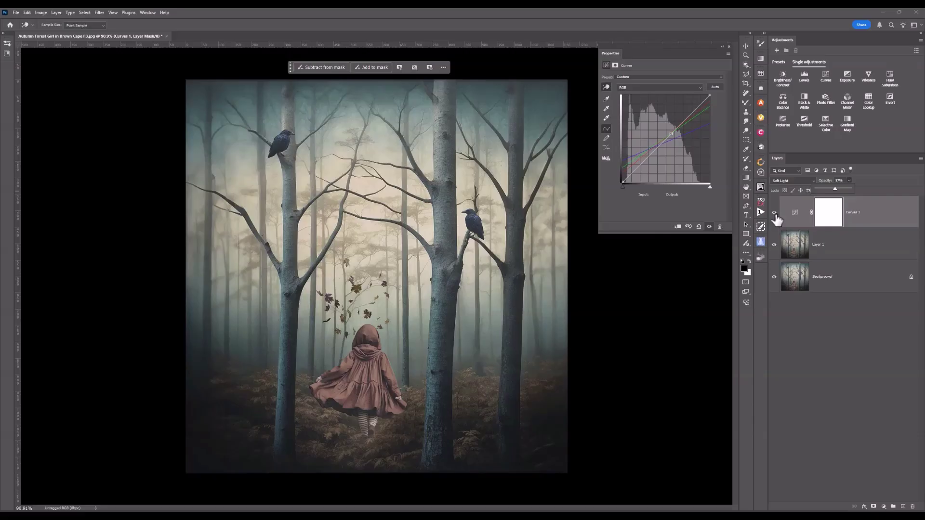
left_click(774, 213)
left_click(775, 215)
left_click(774, 214)
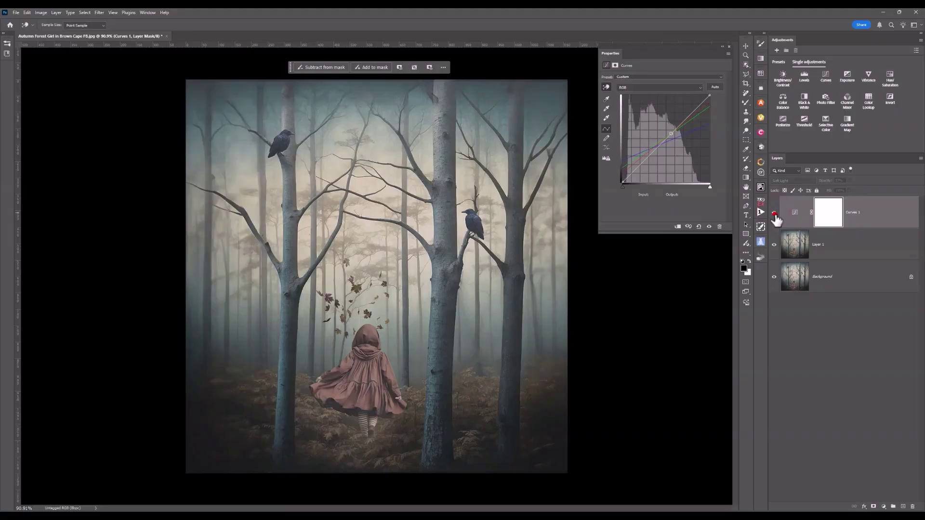
left_click(775, 213)
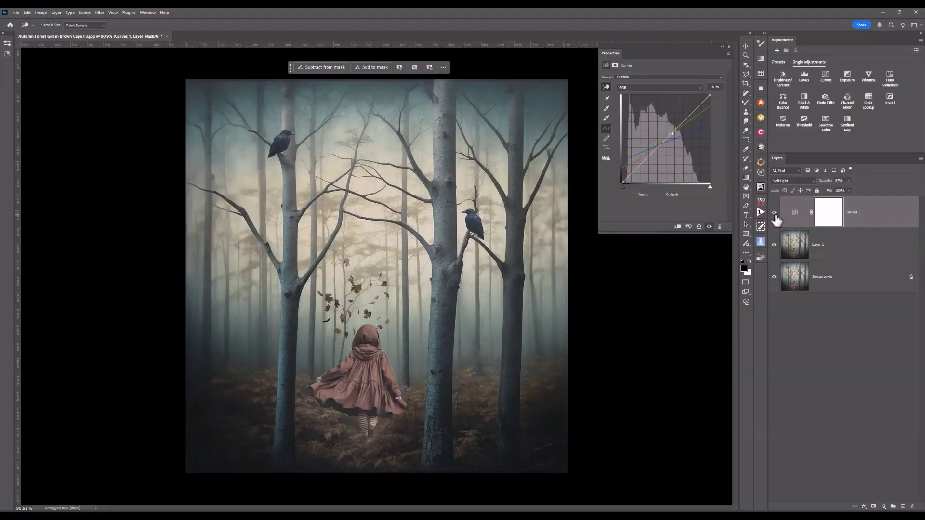
Reopen Auto Color Correction Options and set the shadow target to dark brown
left_click(716, 87, "alt")
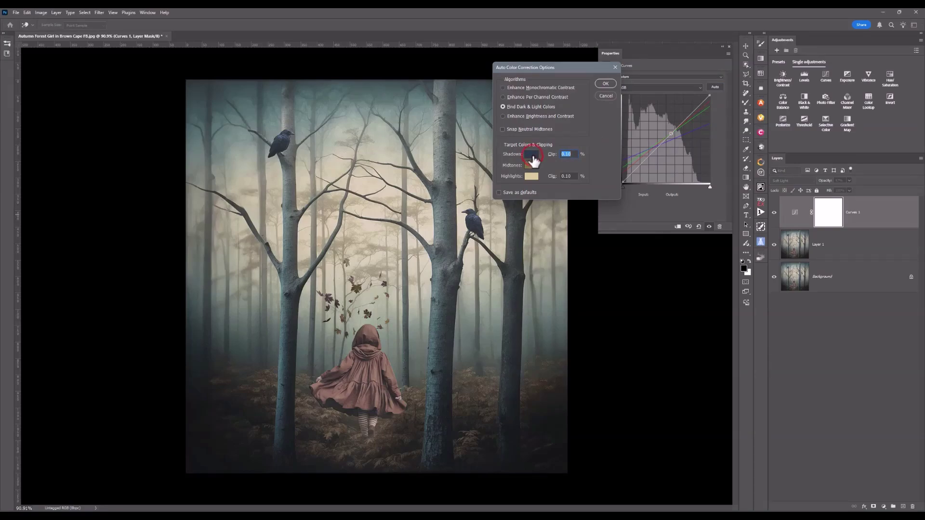
left_click(532, 154)
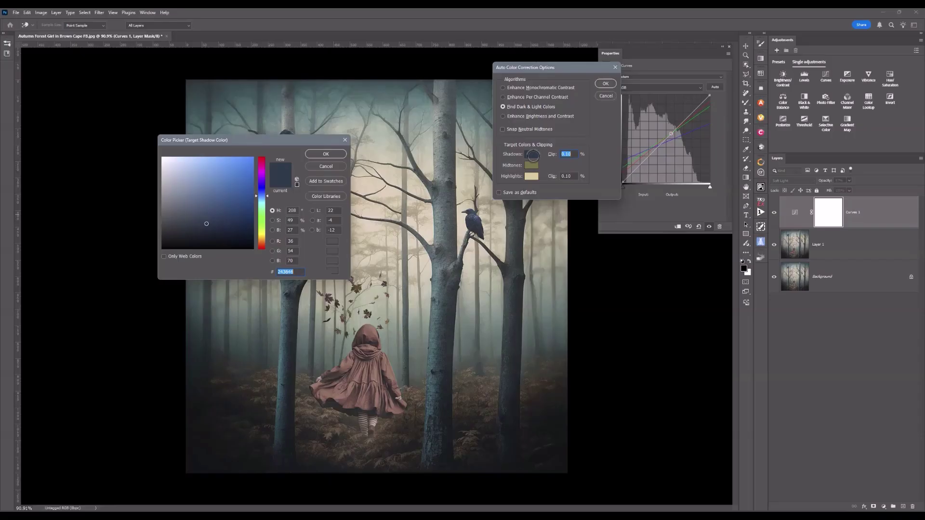
left_click(261, 243)
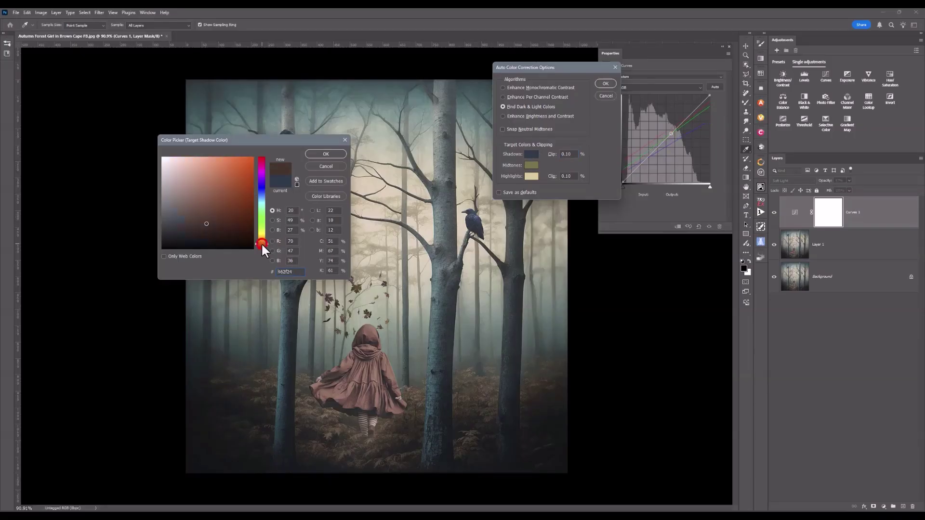
left_click(232, 195)
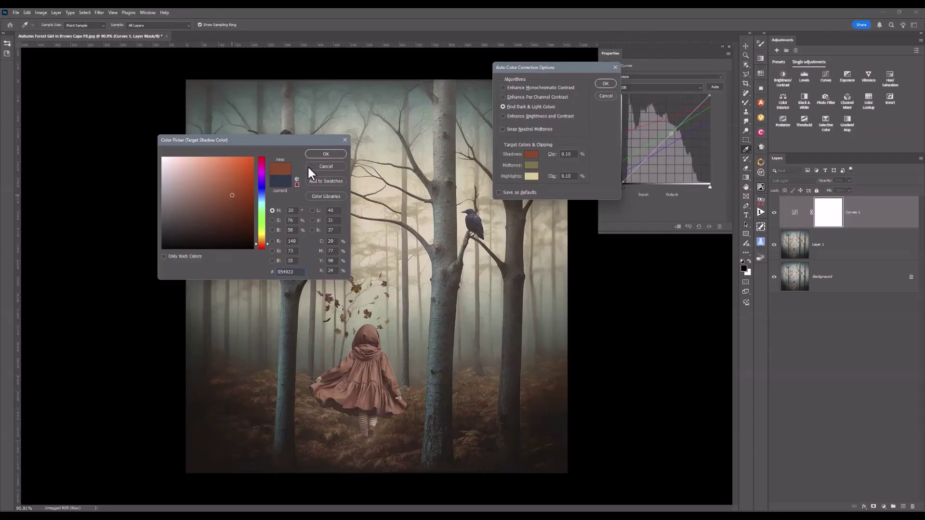
left_click(233, 213)
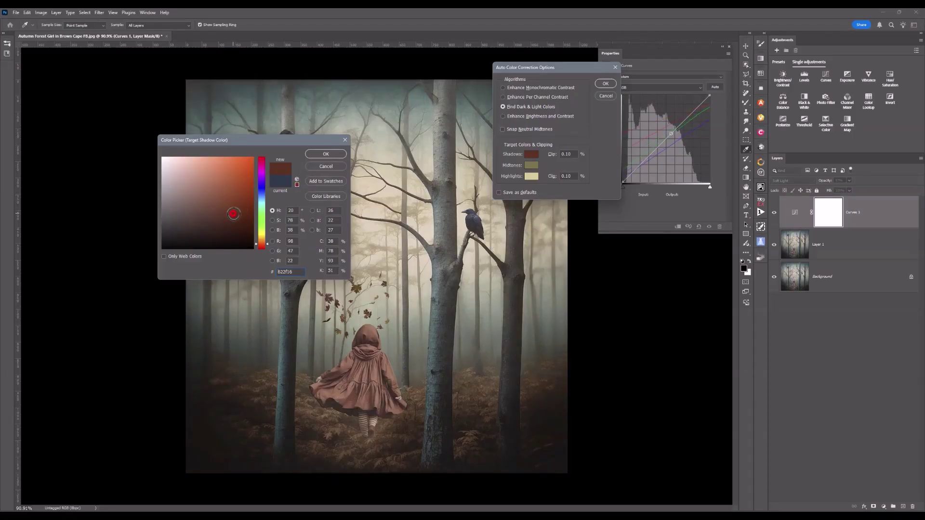
left_click(326, 155)
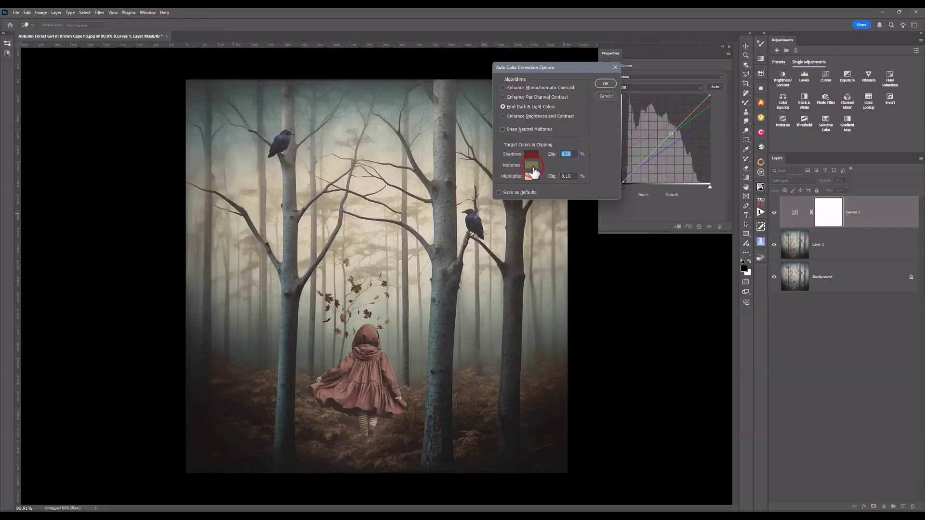
Change the midtone target colour from olive to muted teal #356e76
left_click(532, 165)
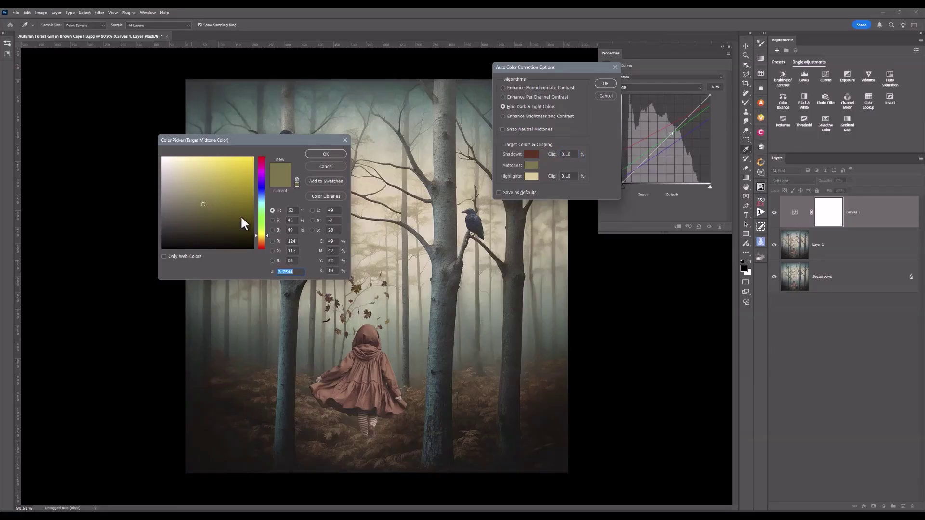
left_click(259, 201)
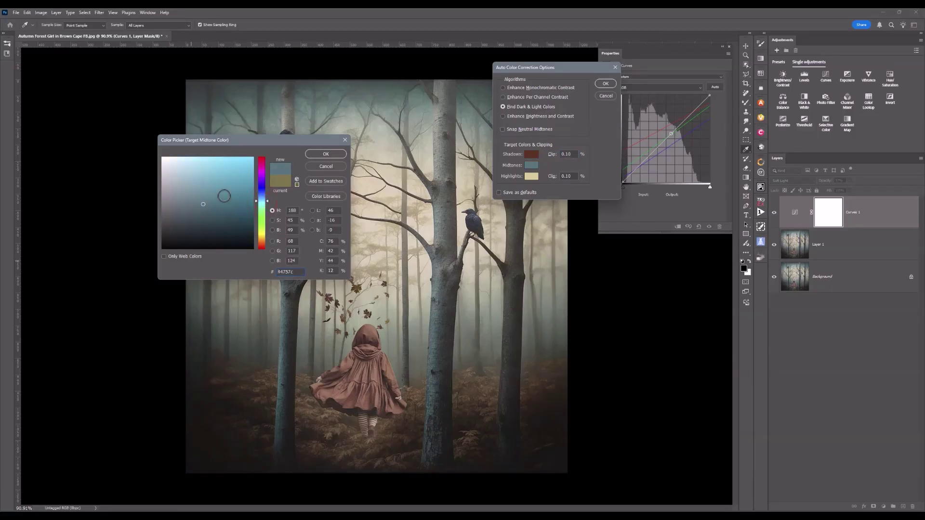
left_click(223, 195)
left_click_drag(223, 195, 212, 207)
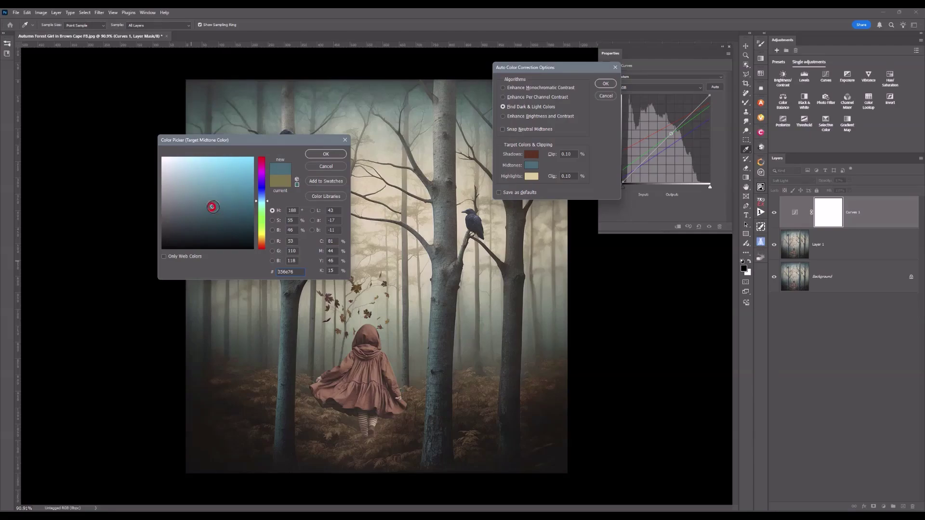
left_click(321, 155)
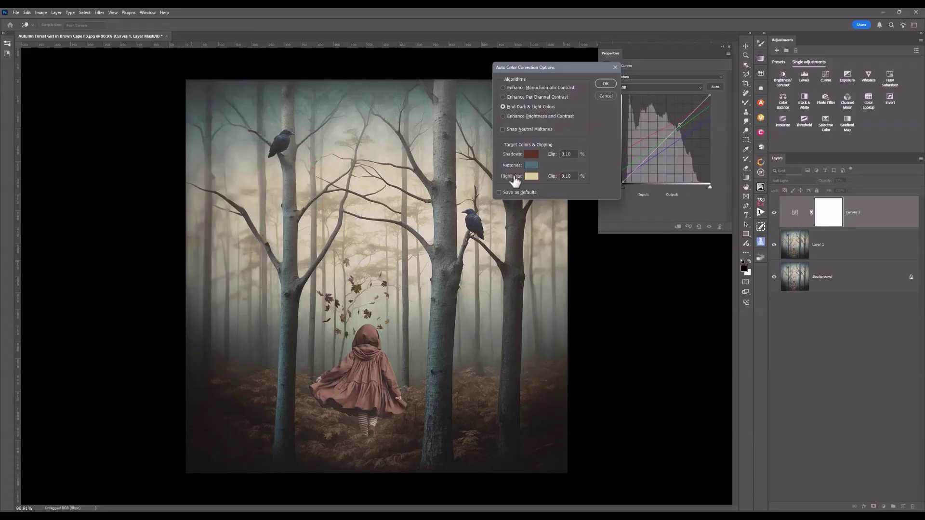
Set the highlight target to pale cream-yellow and apply the targets without saving defaults
left_click(530, 177)
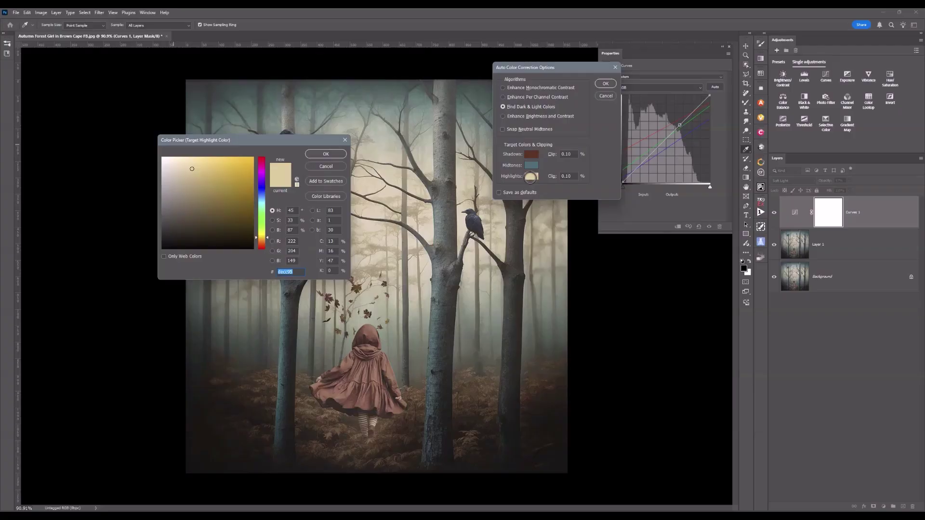
left_click(263, 236)
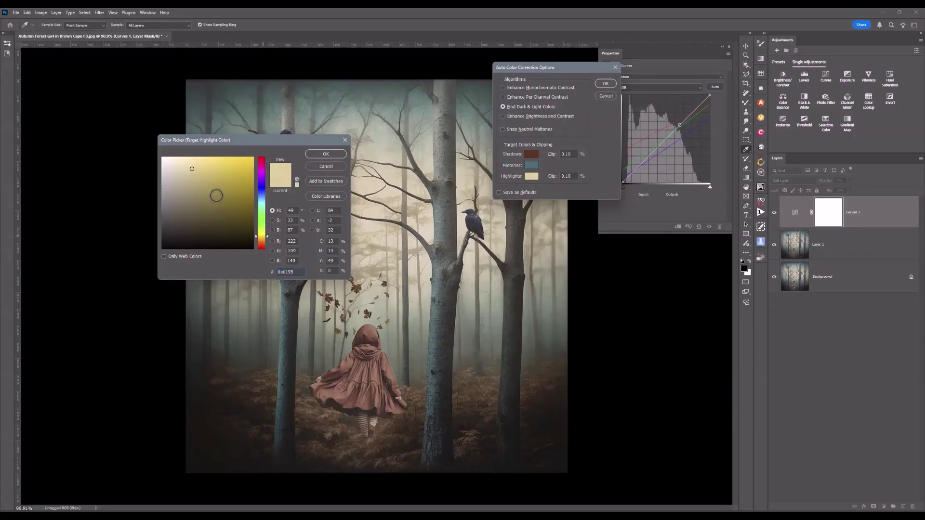
mouse_move(192, 169)
left_mouse_down()
mouse_move(182, 166)
mouse_move(189, 162)
left_mouse_up()
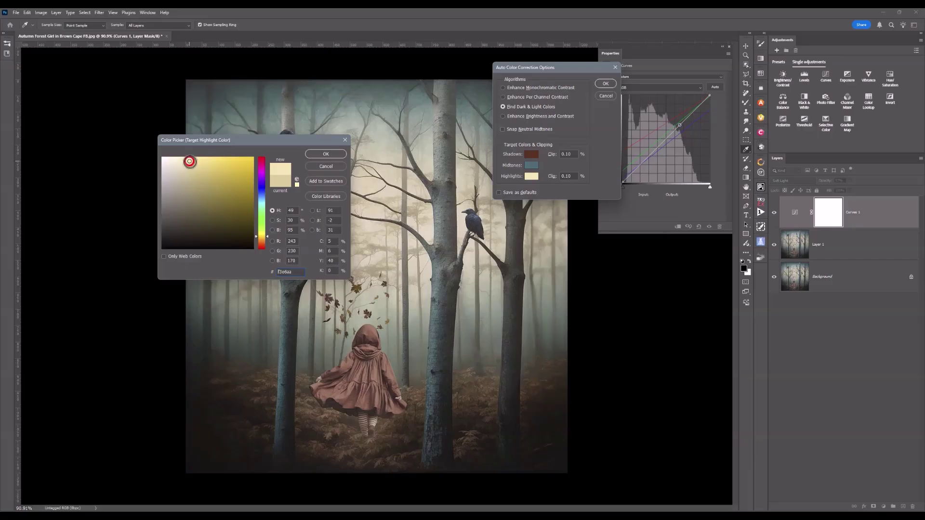
left_click(328, 155)
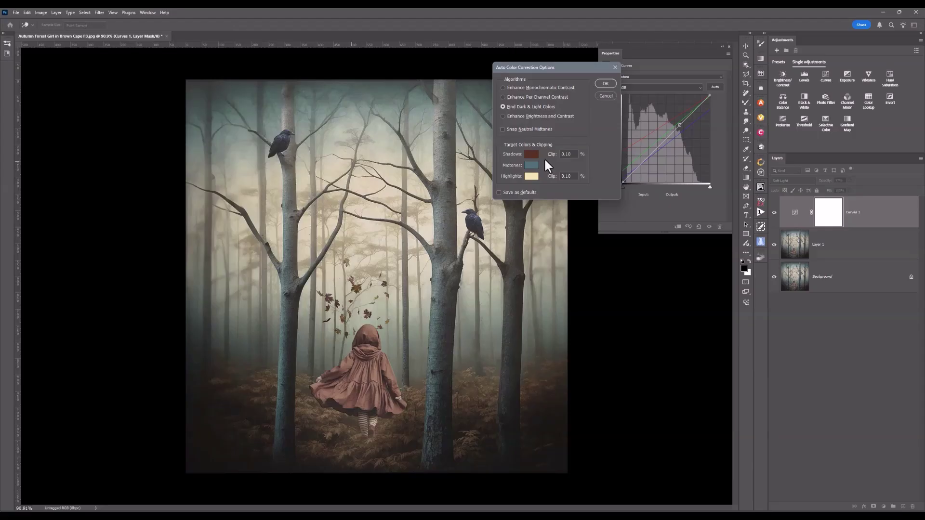
left_click(606, 87)
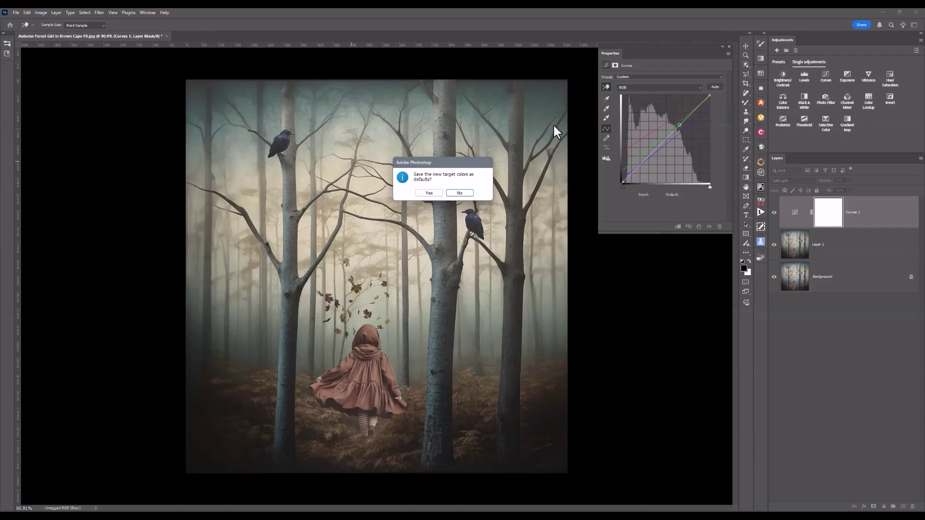
left_click(460, 194)
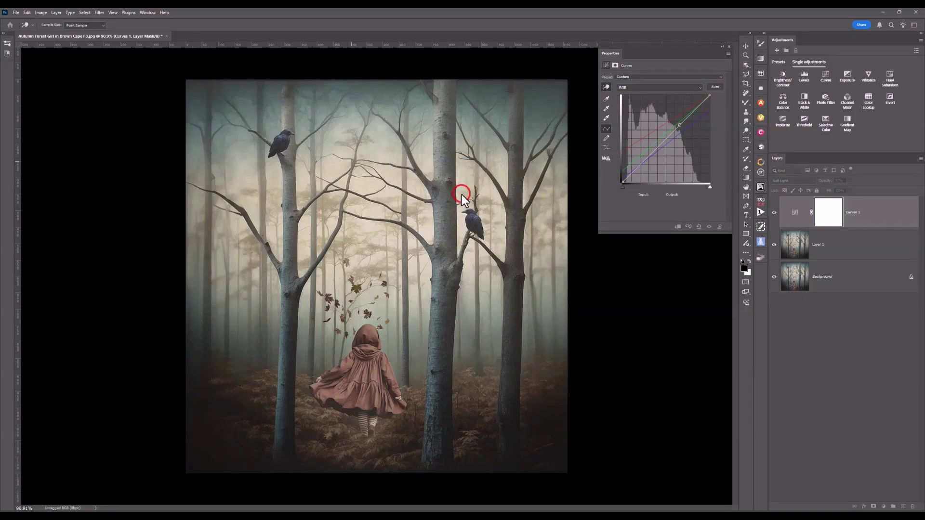
Hide and re-show Curves 1 to compare the forest with and without the effect
left_click(774, 215)
left_click(775, 215)
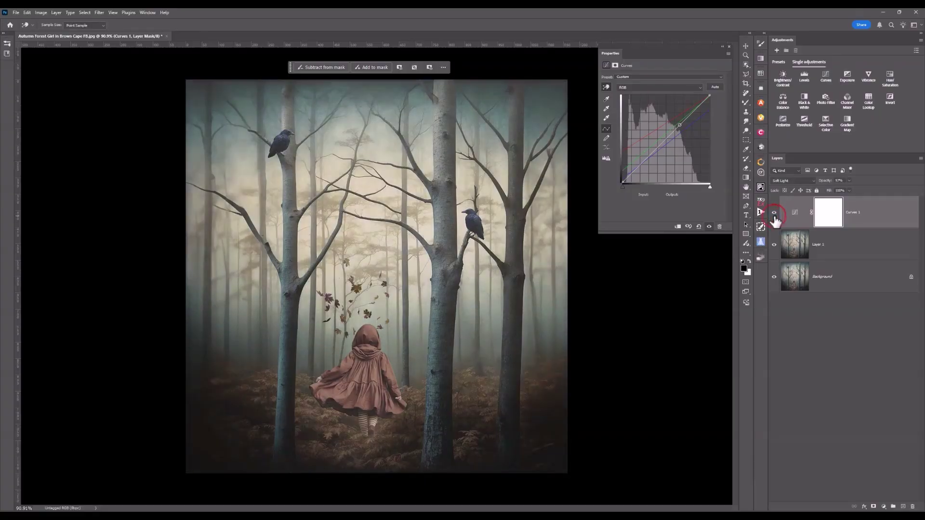